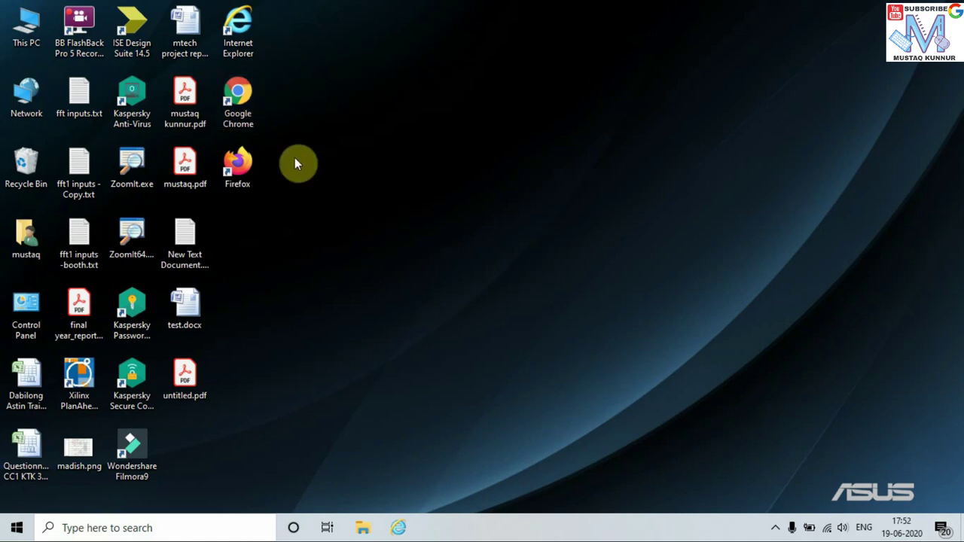
Launch Google Chrome from its desktop icon's right-click menu
right_click(239, 93)
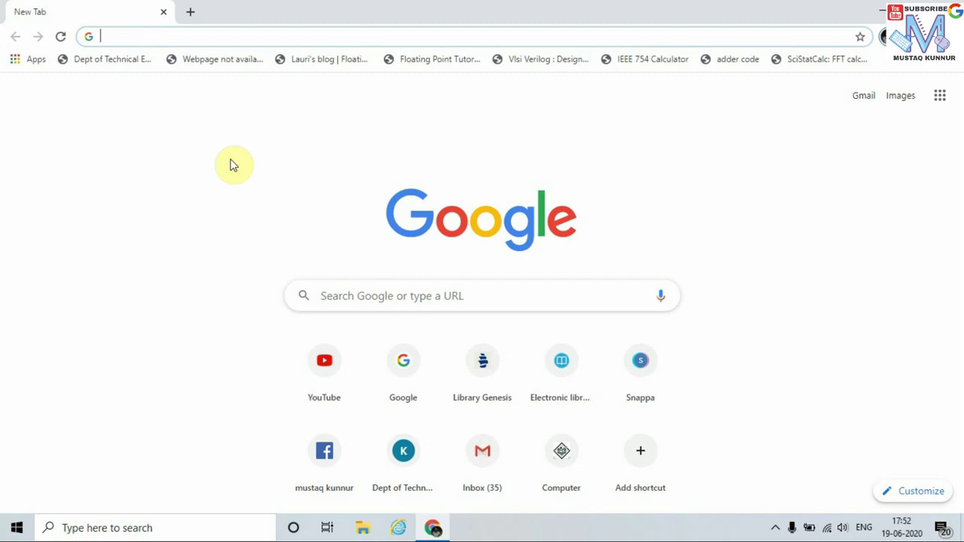
Search Google for 'gmail' from the Chrome address bar
left_click(192, 143)
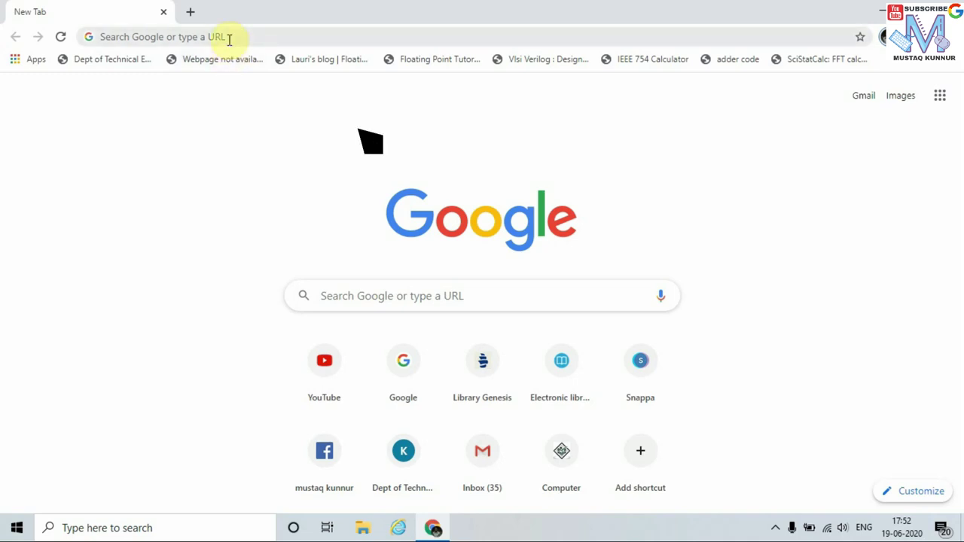
left_click(125, 37)
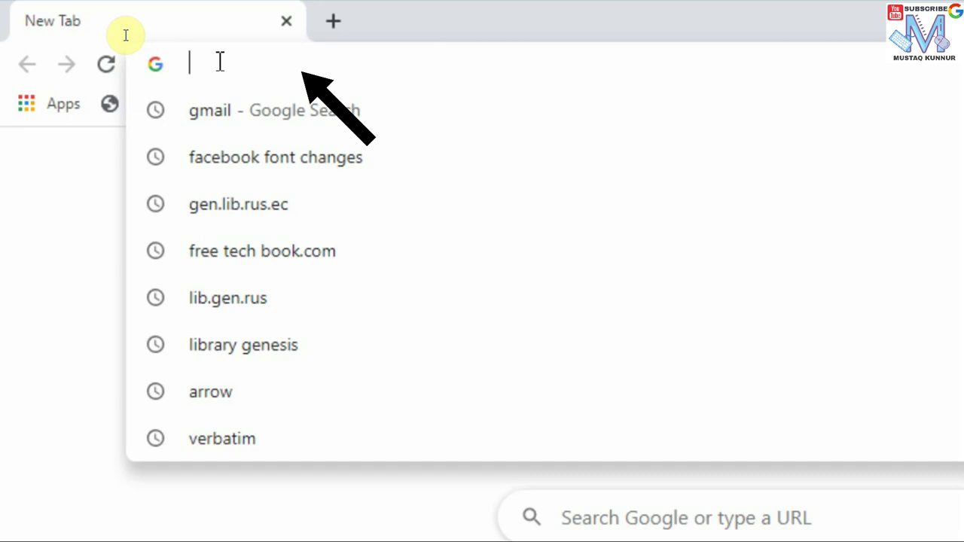
type("gmail")
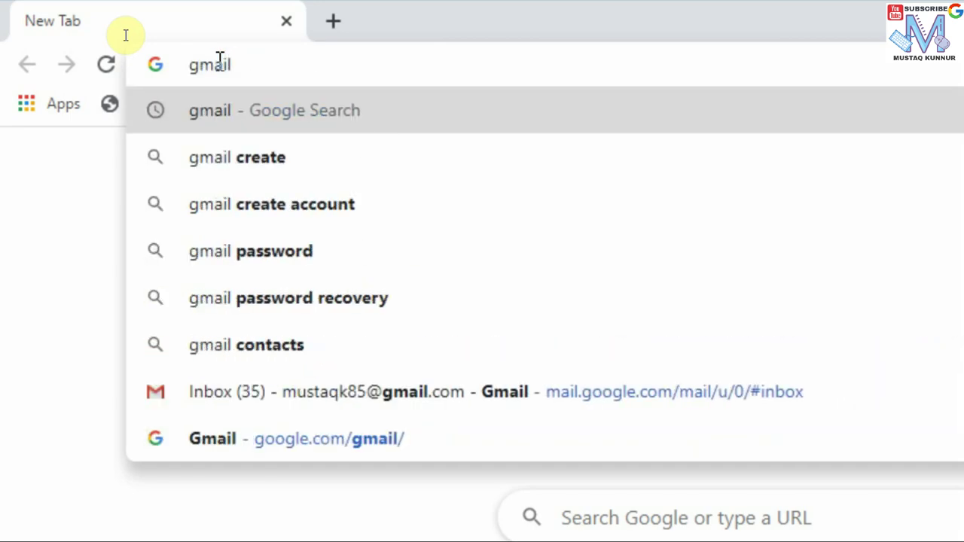
key("Return")
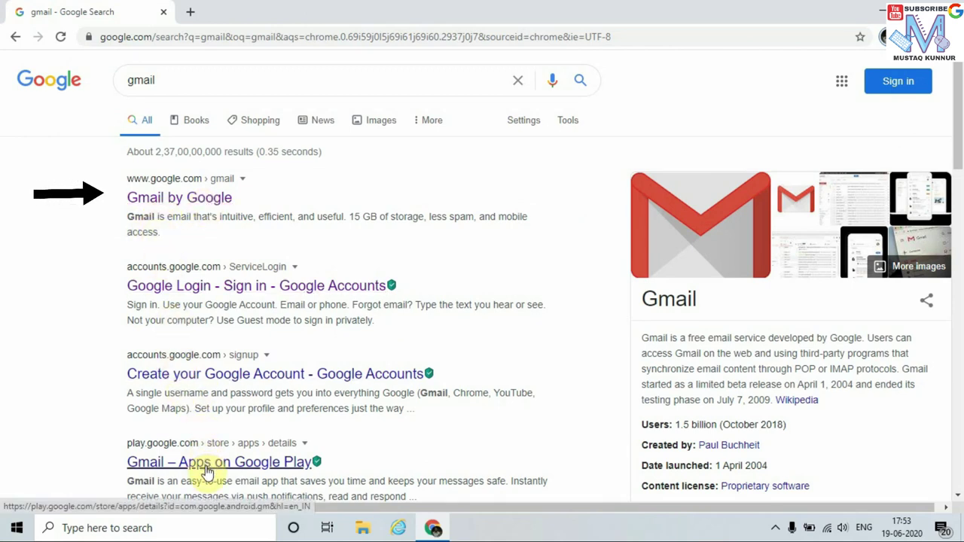
Open the Gmail by Google result and start a new account for personal use
left_click(153, 204)
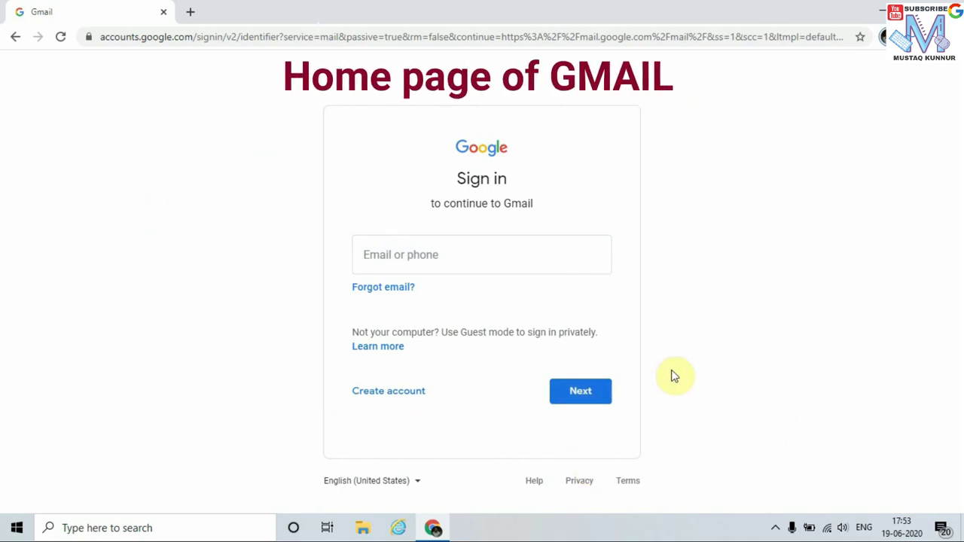
left_click(405, 395)
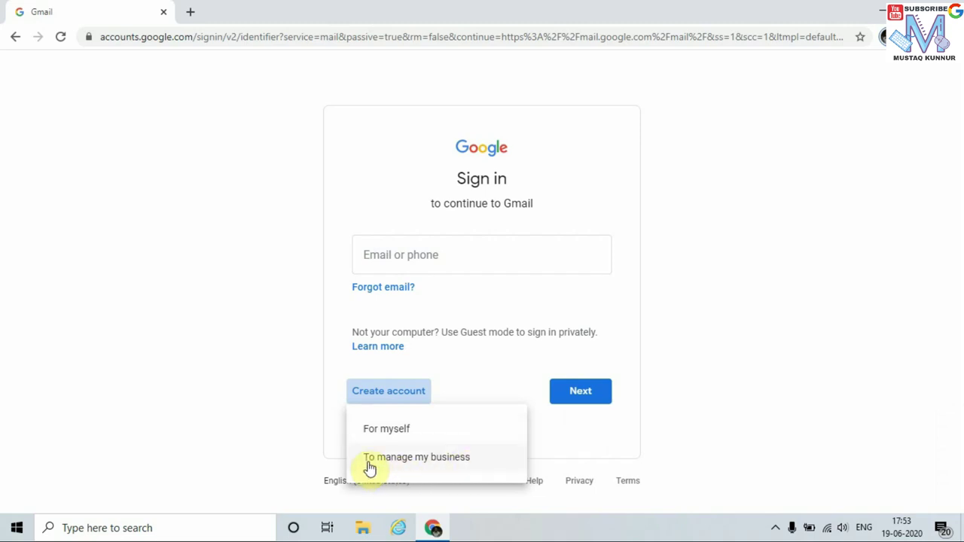
left_click(407, 433)
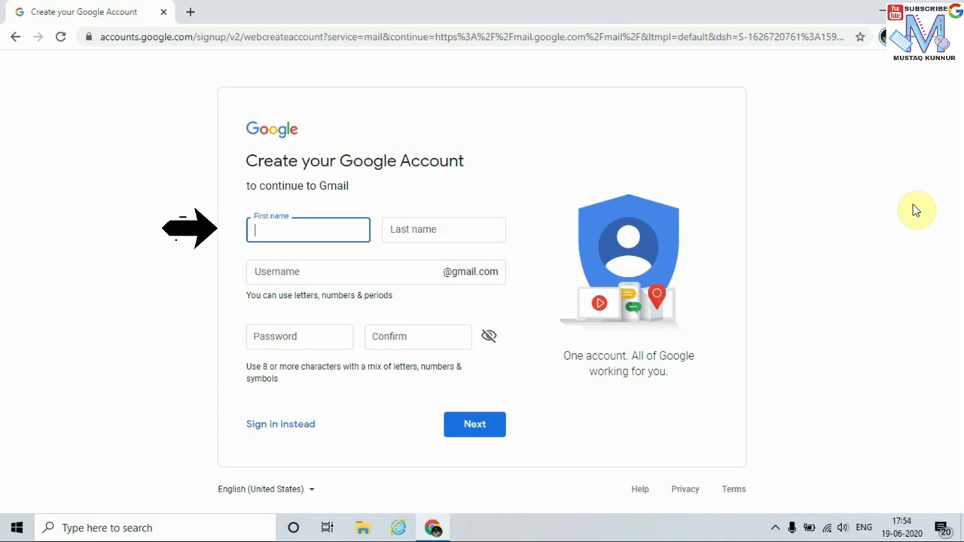
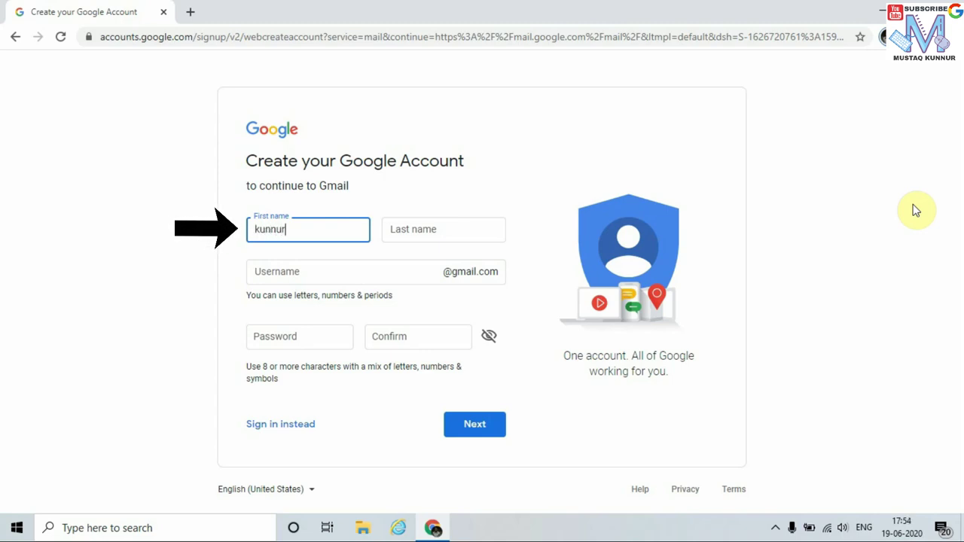
Enter the user's first and last name and pick the first suggested available username
key("Tab")
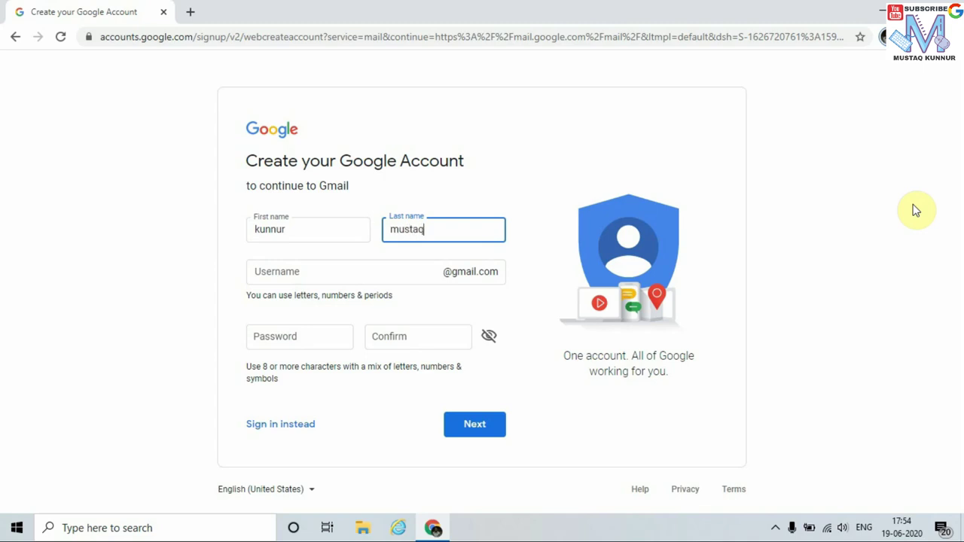
key("Tab")
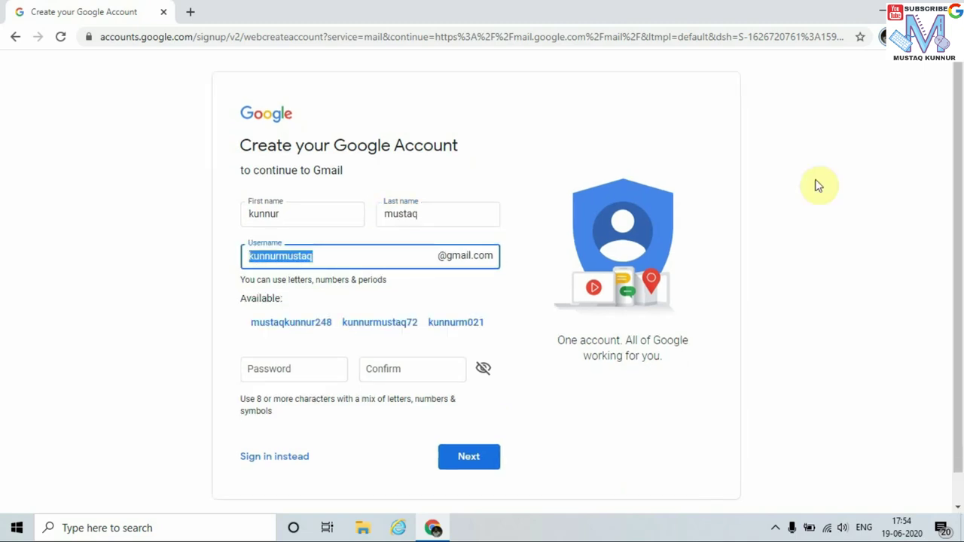
left_click(234, 313)
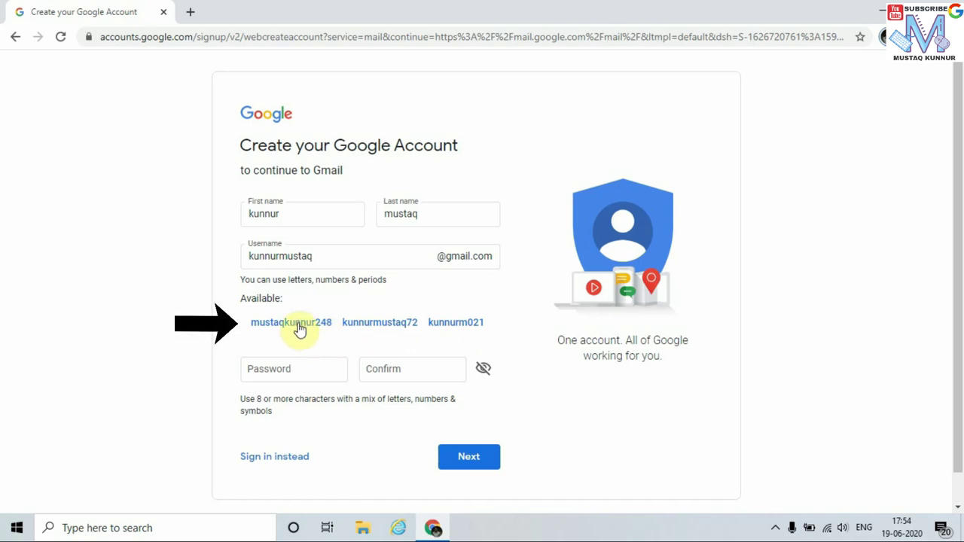
left_click(298, 324)
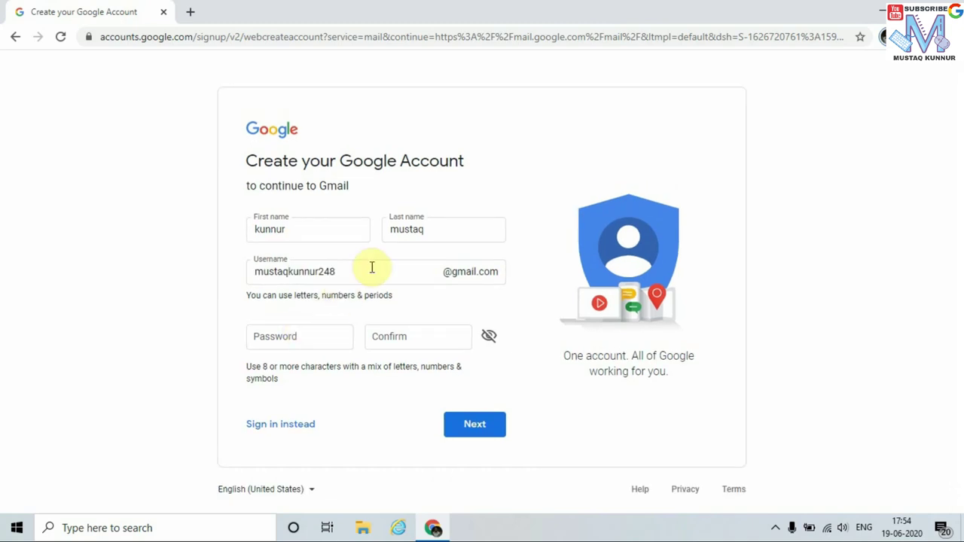
Enter and confirm the account password, then submit the sign-up details
left_click(315, 340)
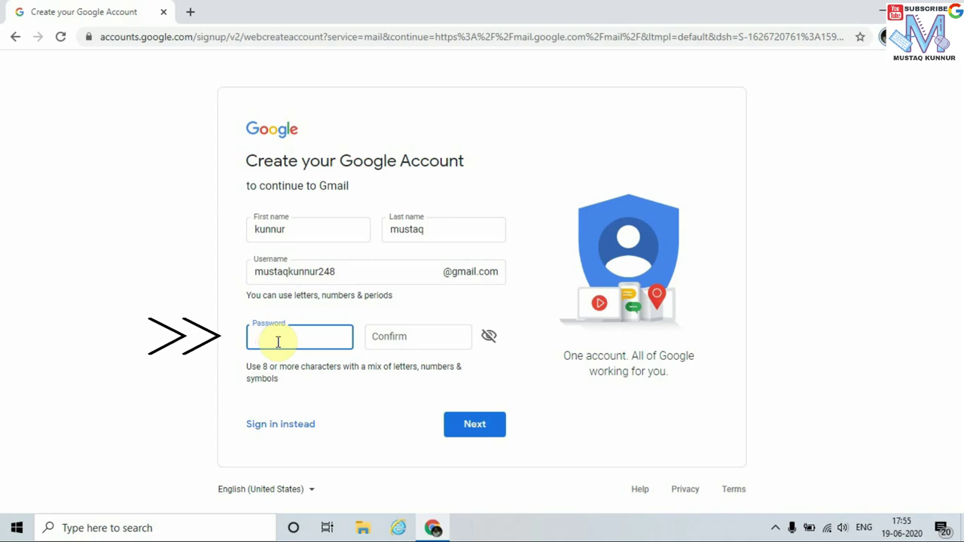
type("**********")
key("Tab")
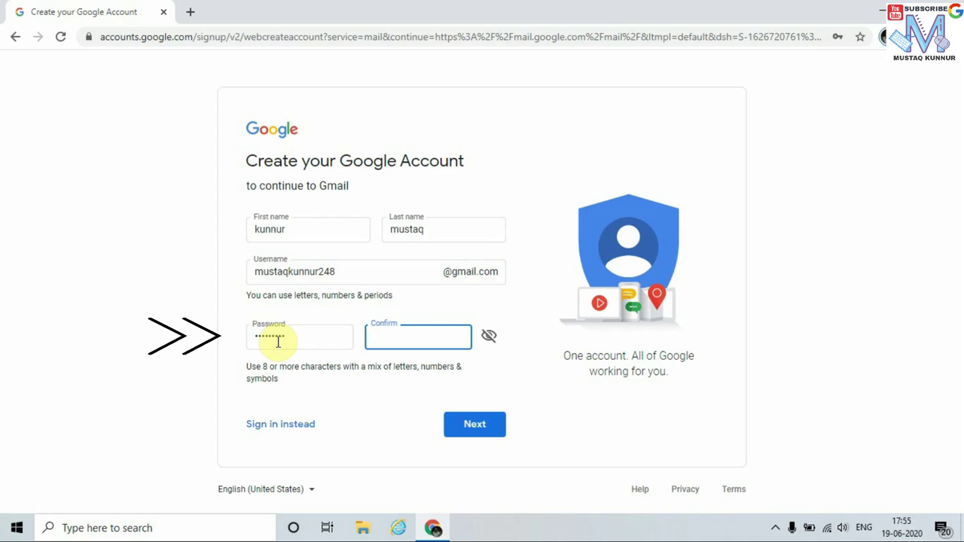
type("*****")
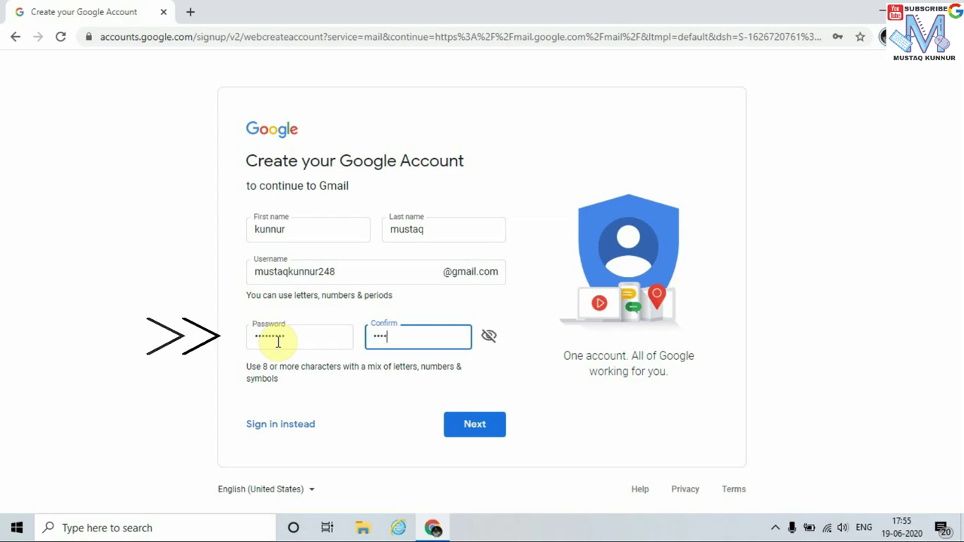
type("****")
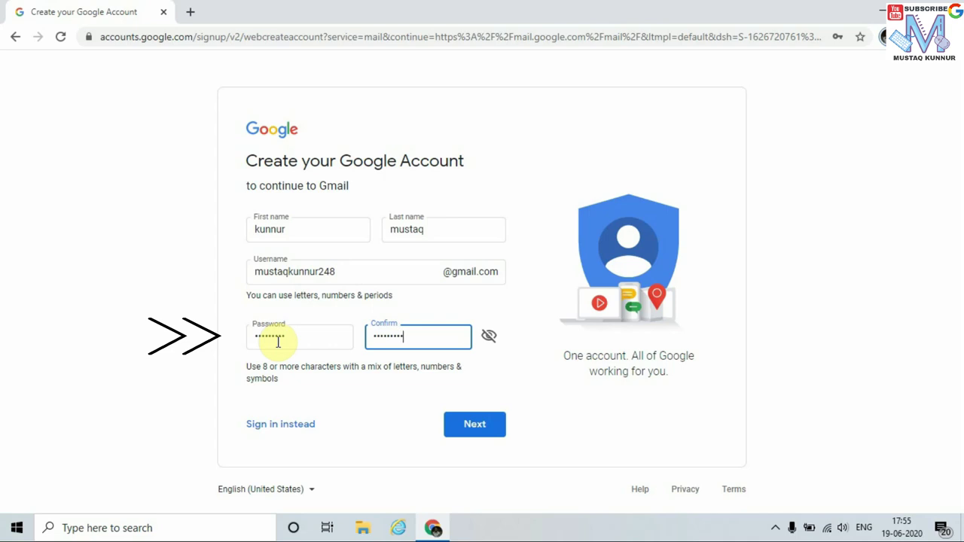
left_click(150, 310)
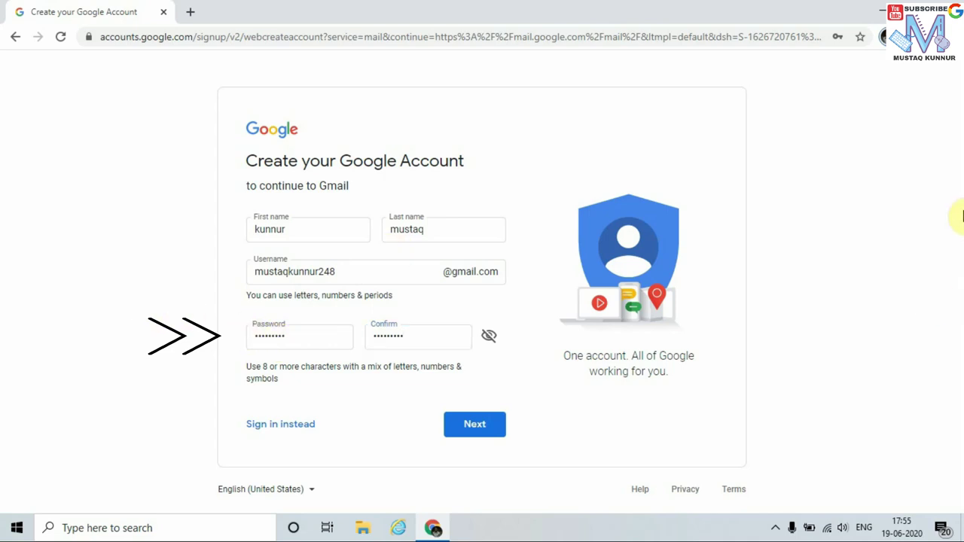
left_click(467, 430)
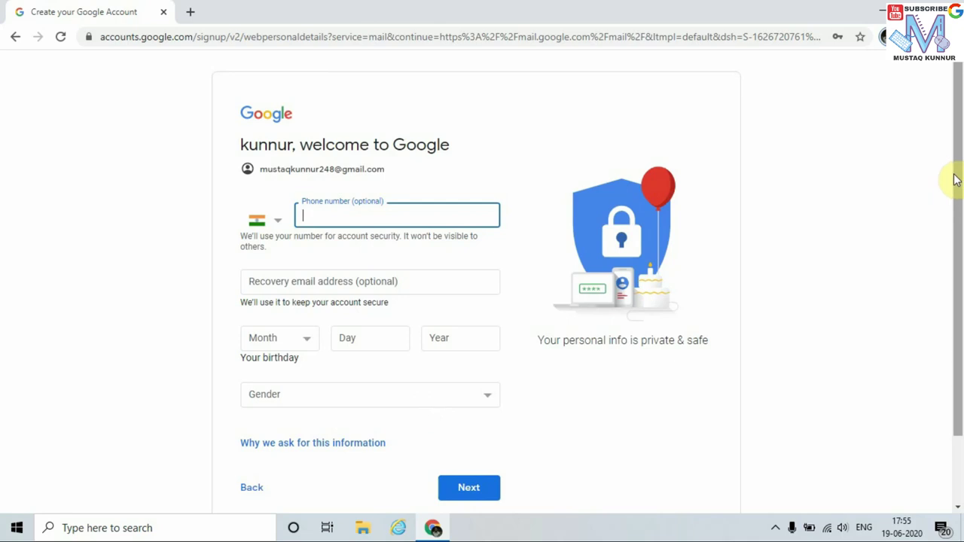
Leave the phone number empty and set the birthday to February 25, 1988
left_click_drag(954, 178, 955, 181)
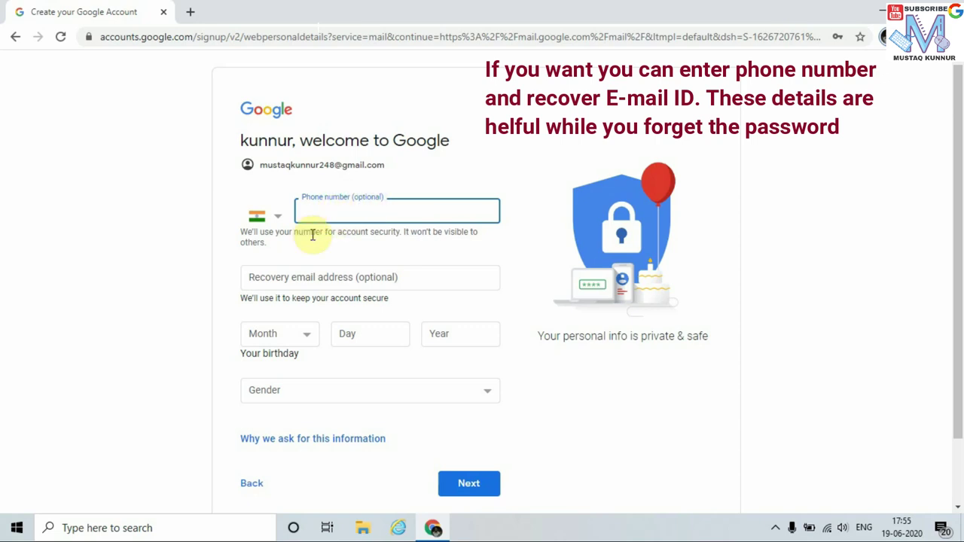
left_click(200, 271)
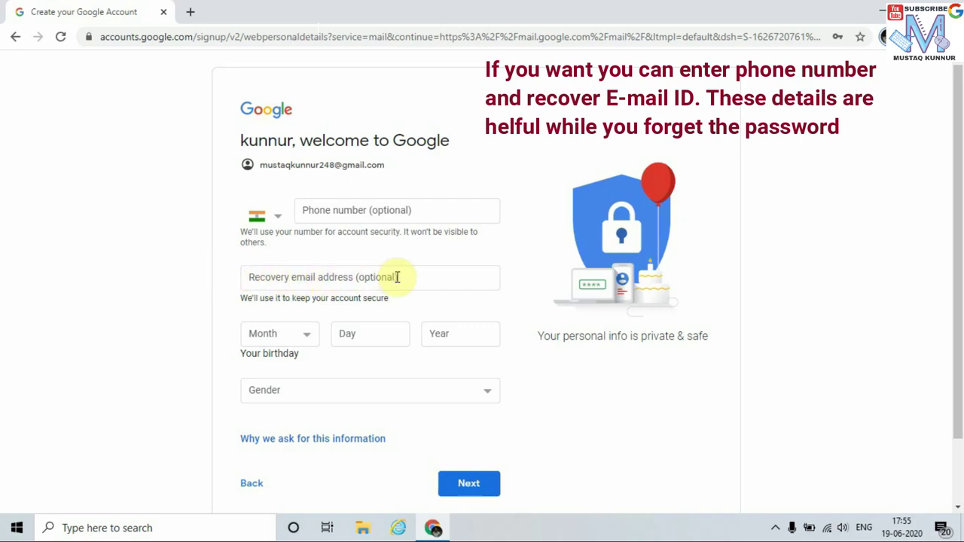
left_click(304, 333)
left_click(304, 365)
left_click(351, 336)
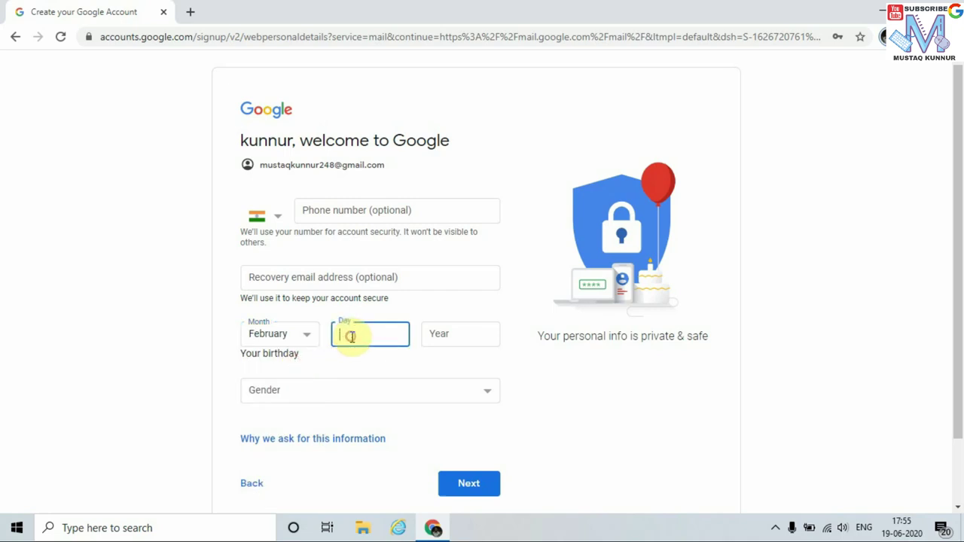
type("25")
left_click(451, 342)
type("19")
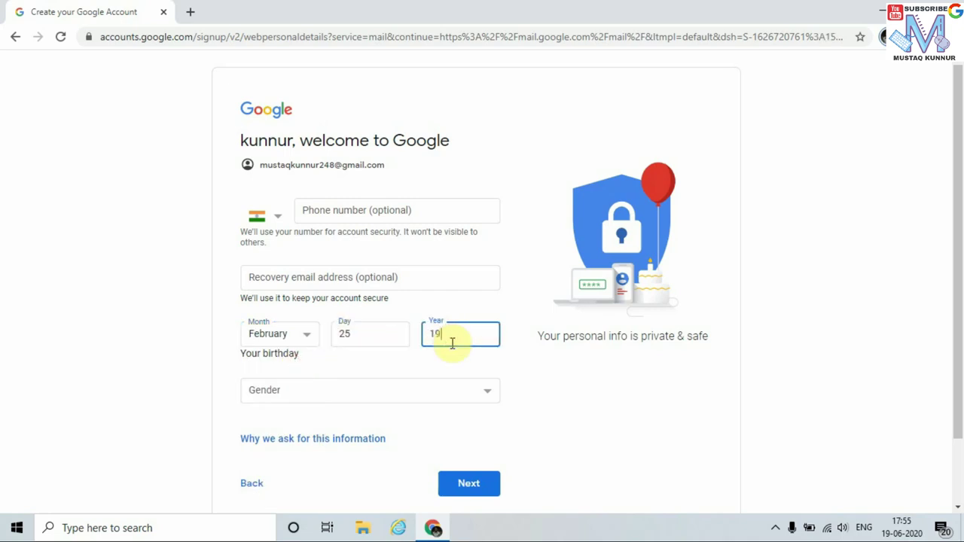
type("88")
left_click(104, 296)
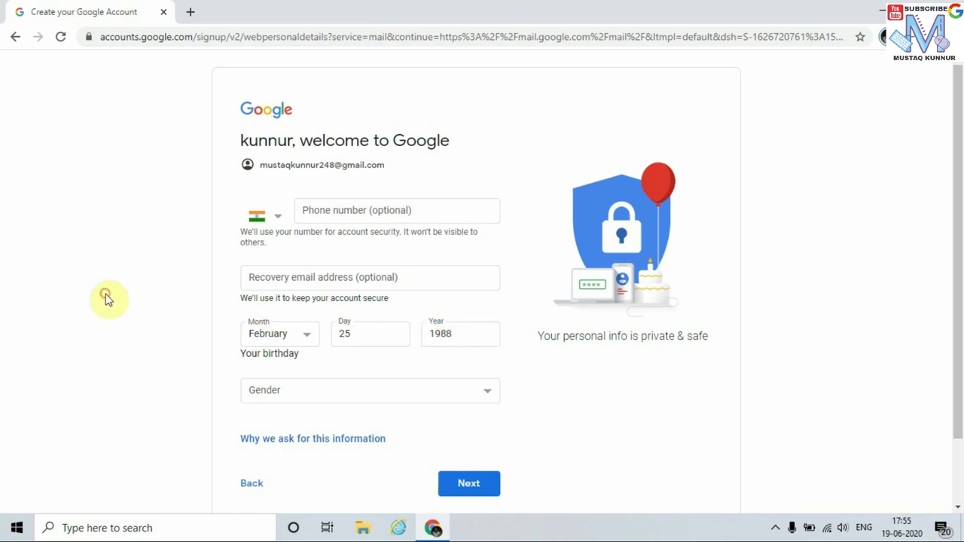
Set the gender to Male and continue to Privacy and Terms
left_click(470, 397)
left_click(397, 428)
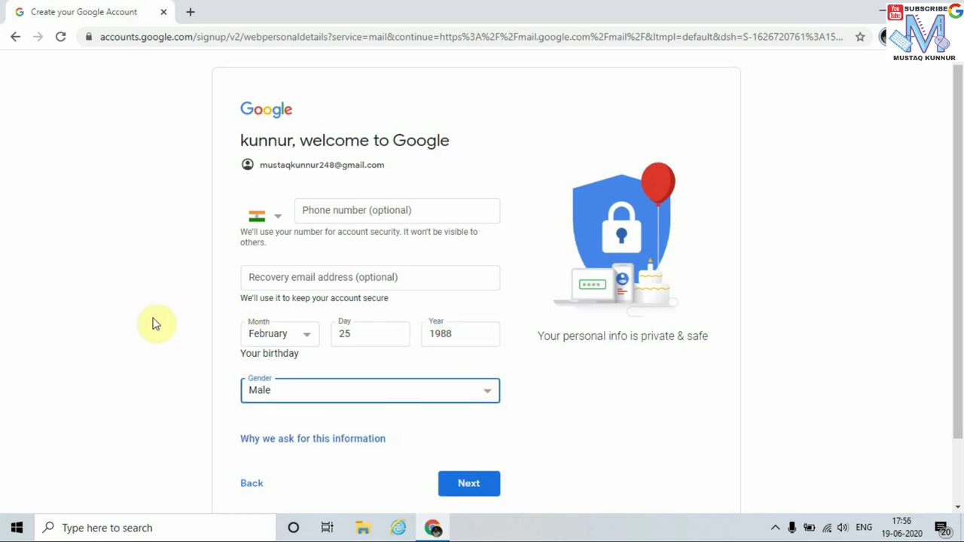
left_click(155, 324)
left_click_drag(953, 275, 945, 390)
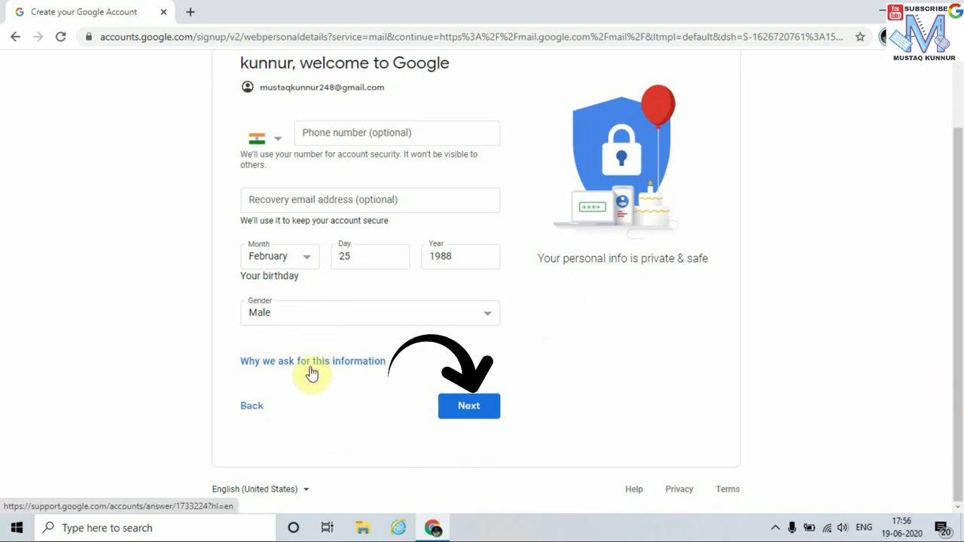
left_click(469, 415)
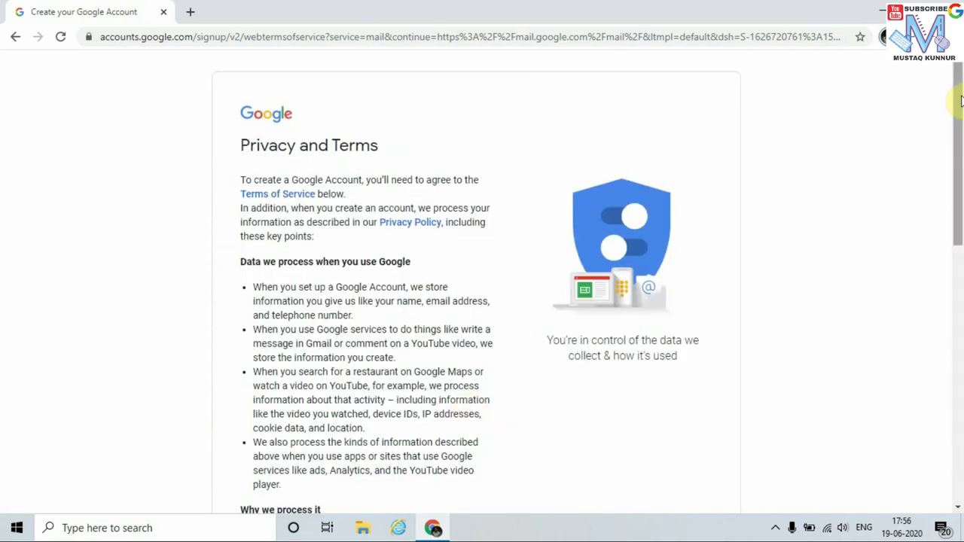
Agree to Google's Privacy and Terms at the bottom of the page
left_click_drag(961, 100, 938, 377)
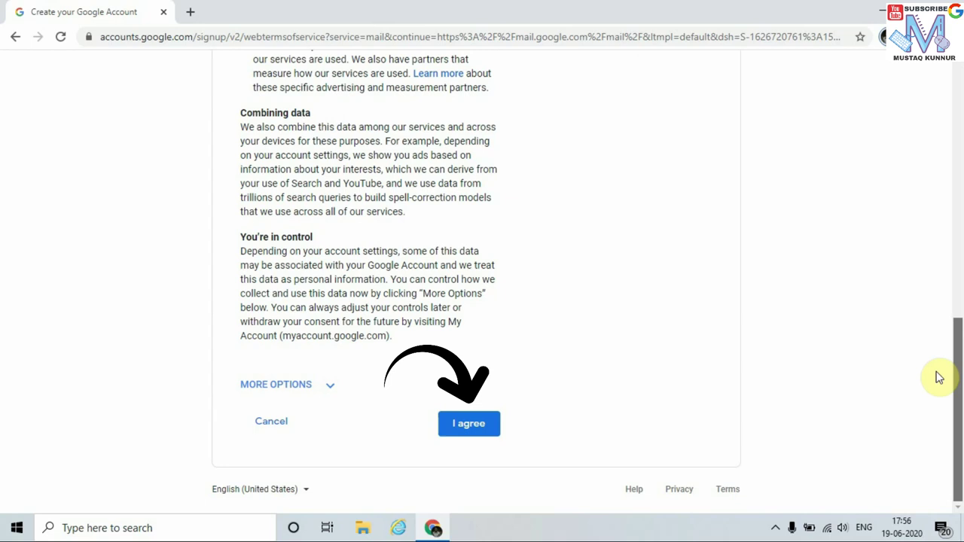
left_click(459, 435)
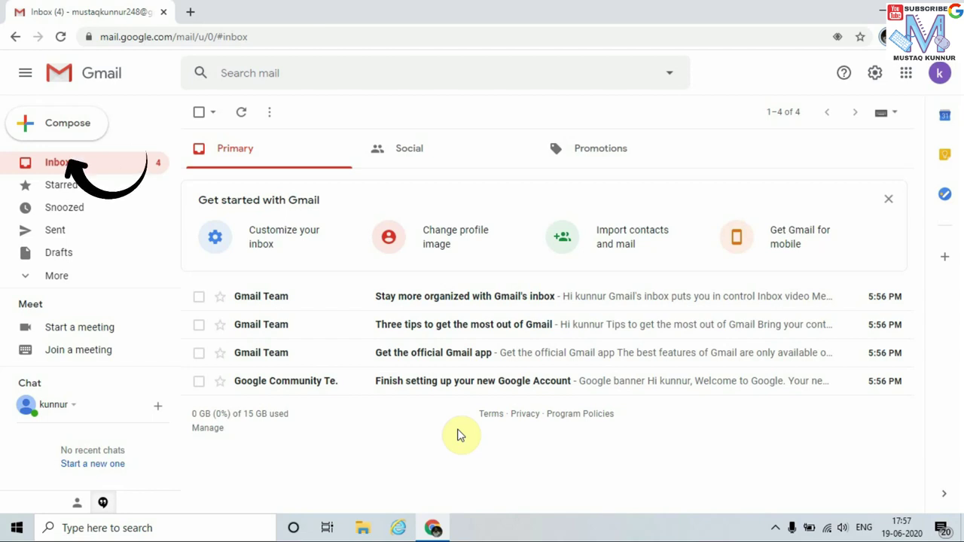
Compose a new email addressed to the recipient's Gmail address
left_click(79, 130)
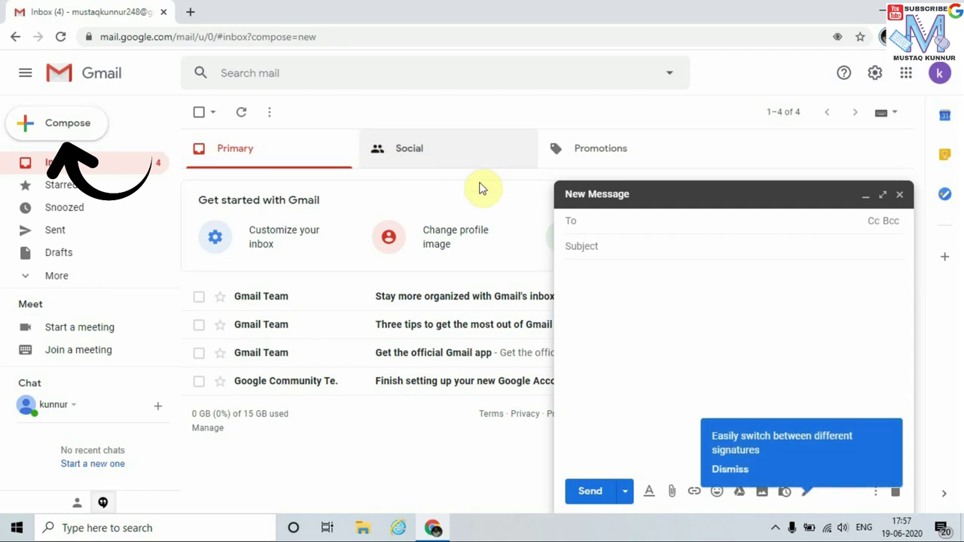
left_click(592, 221)
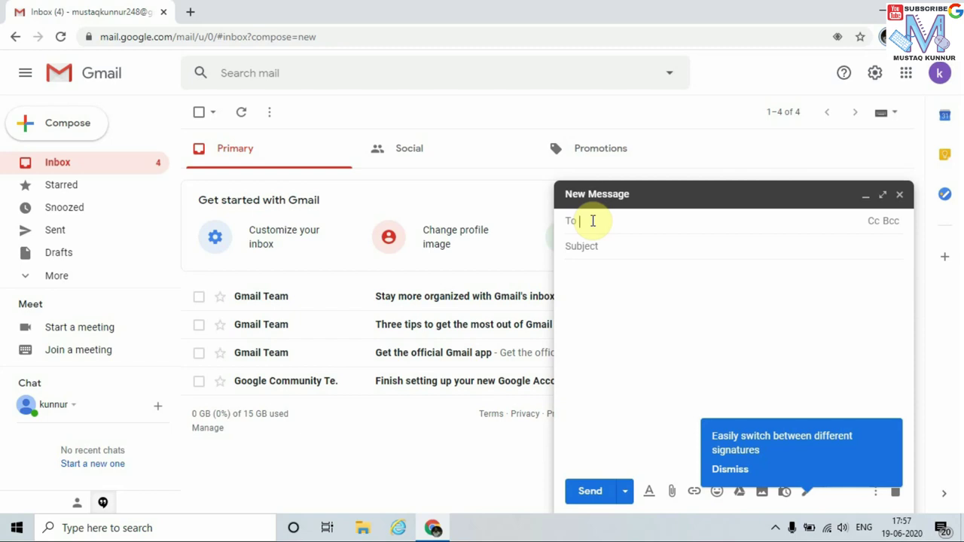
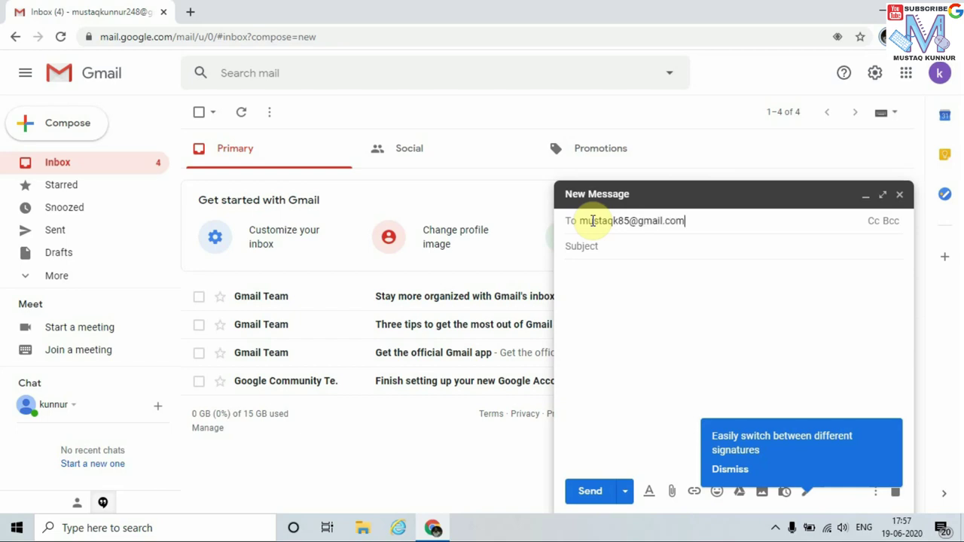
left_click(605, 246)
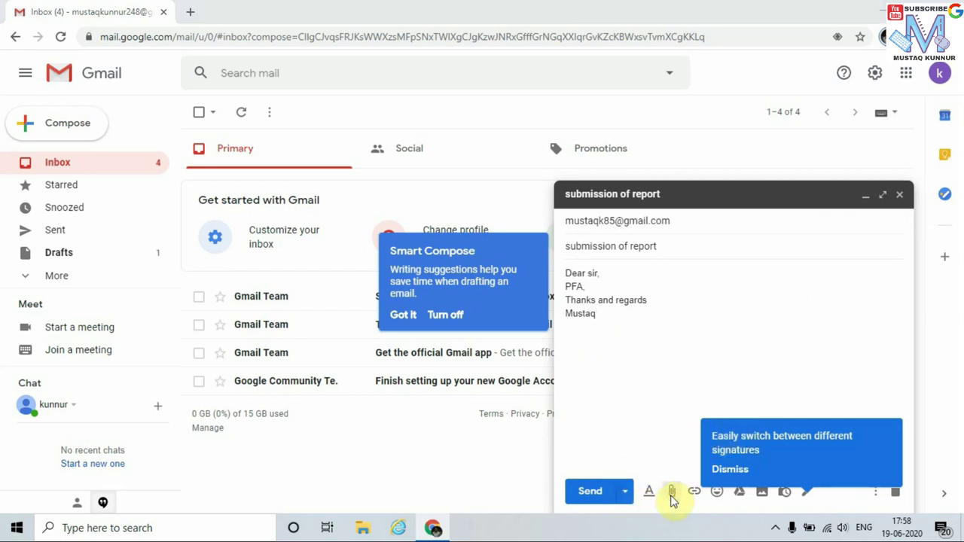
Attach Untitled Design (2).jpg from Downloads and dismiss the signatures tip
left_click(672, 494)
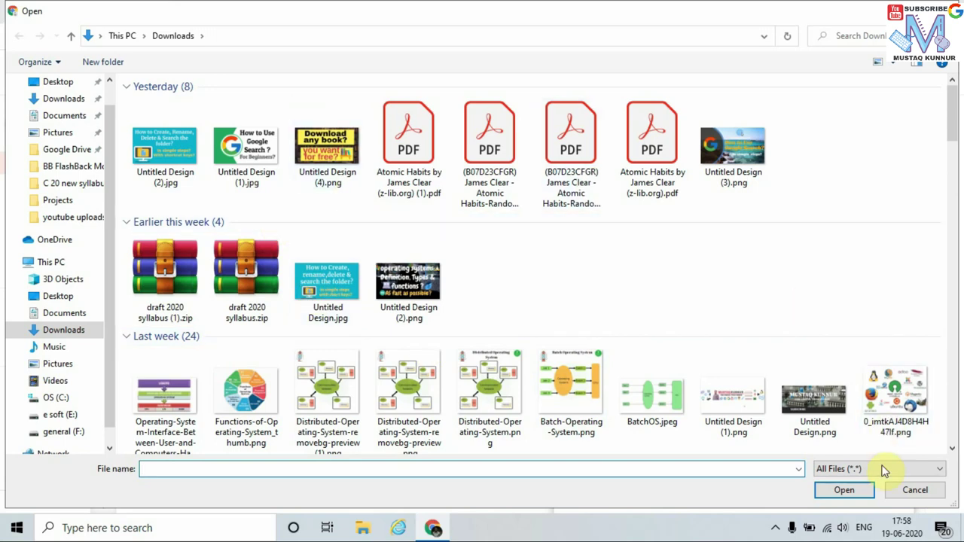
left_click(913, 490)
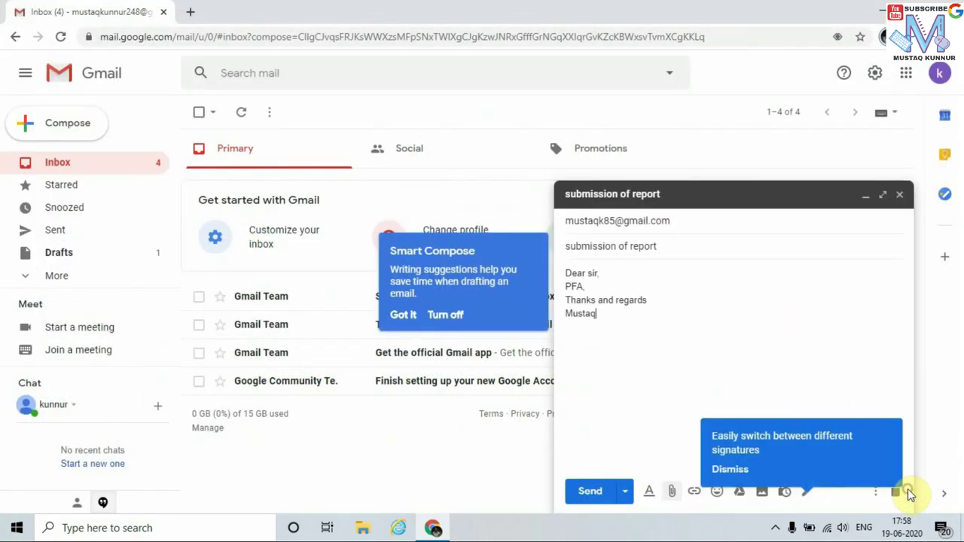
left_click(671, 492)
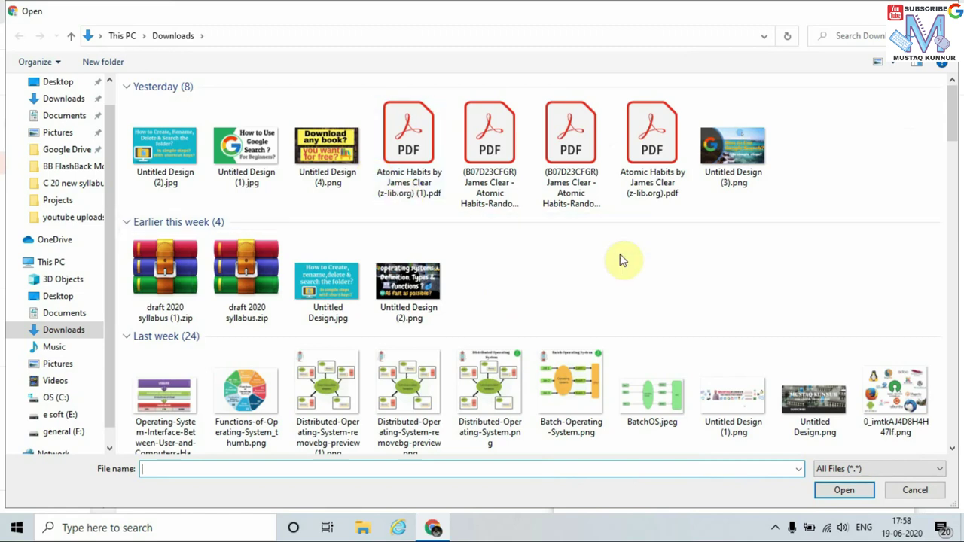
double_click(165, 151)
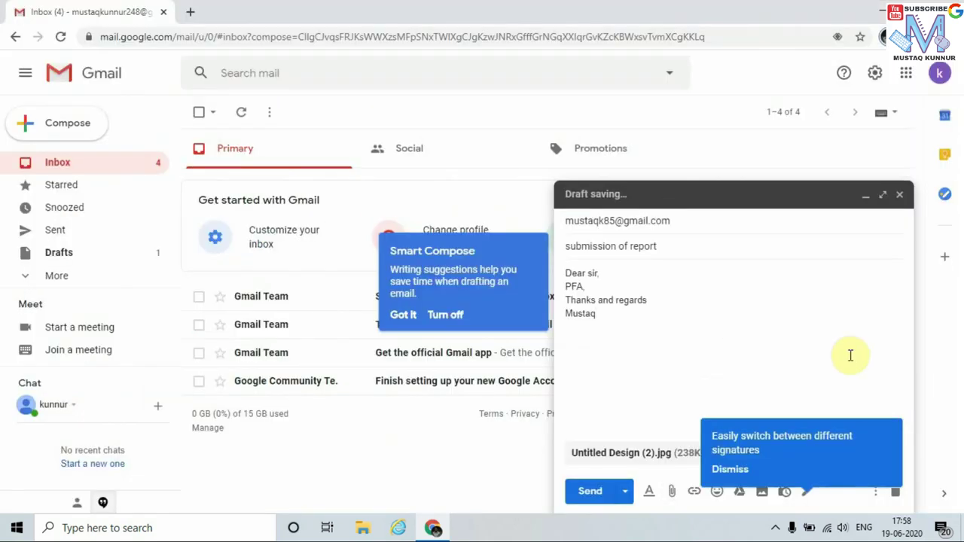
left_click(727, 471)
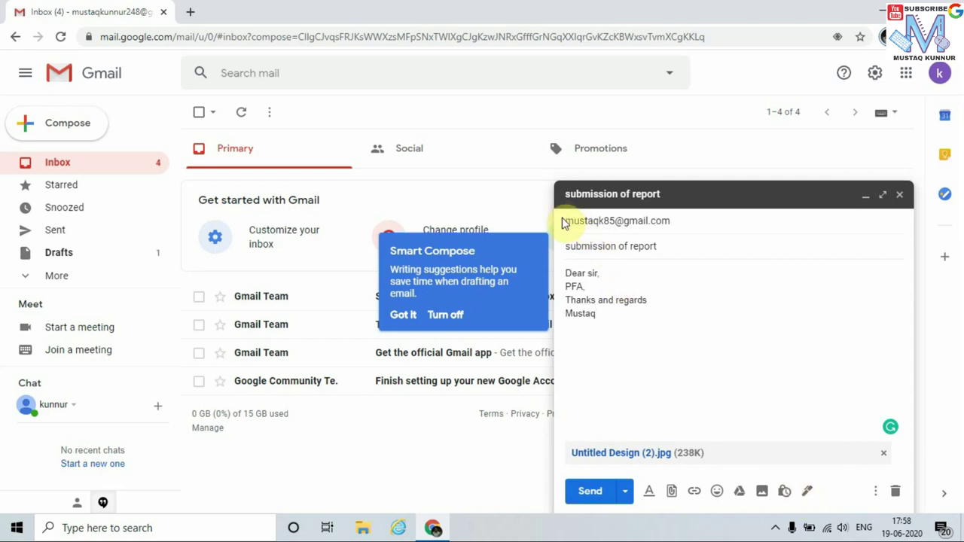
Check the recipient and send the email with its JPG attachment
left_click(680, 223)
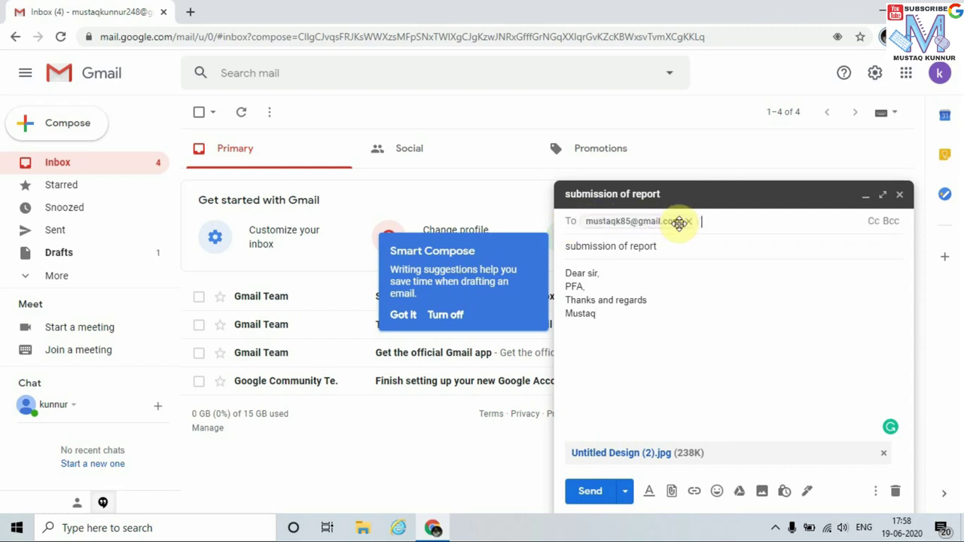
left_click(600, 493)
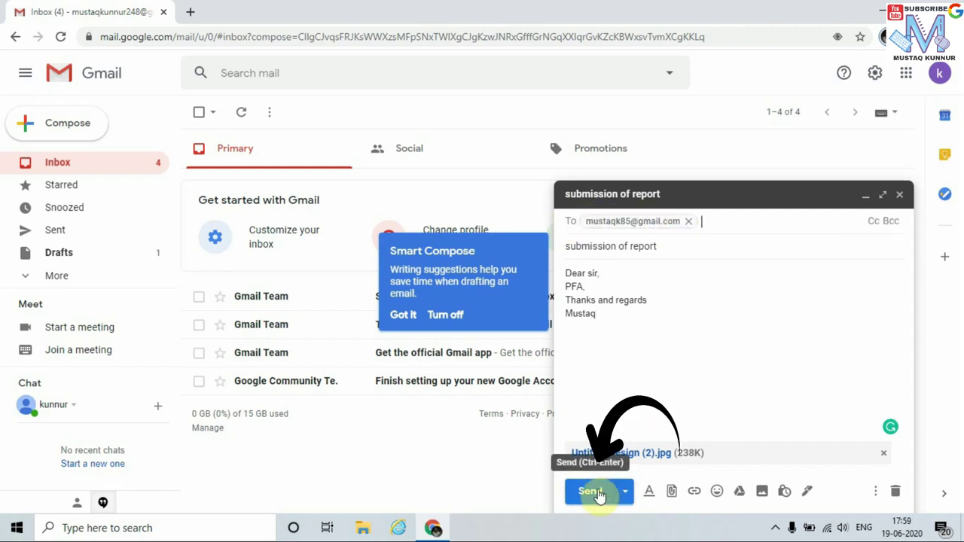
left_click(592, 491)
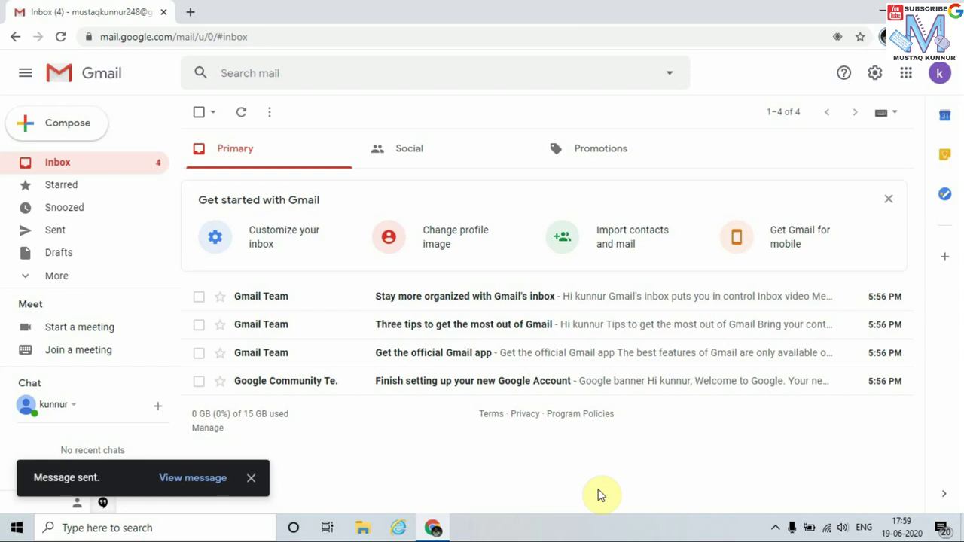
Check that 'submission of report' is listed in Sent Mail, then go back to the inbox
left_click(160, 249)
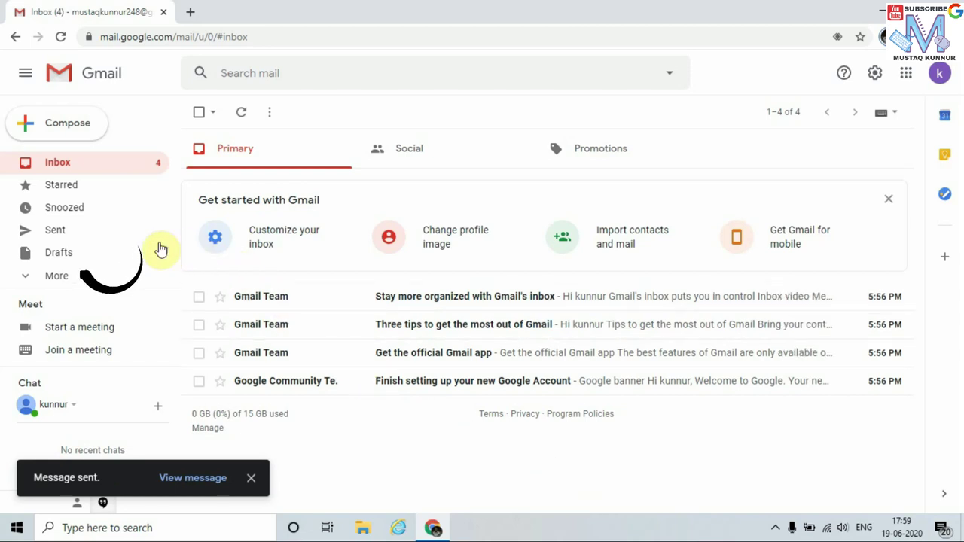
left_click(60, 234)
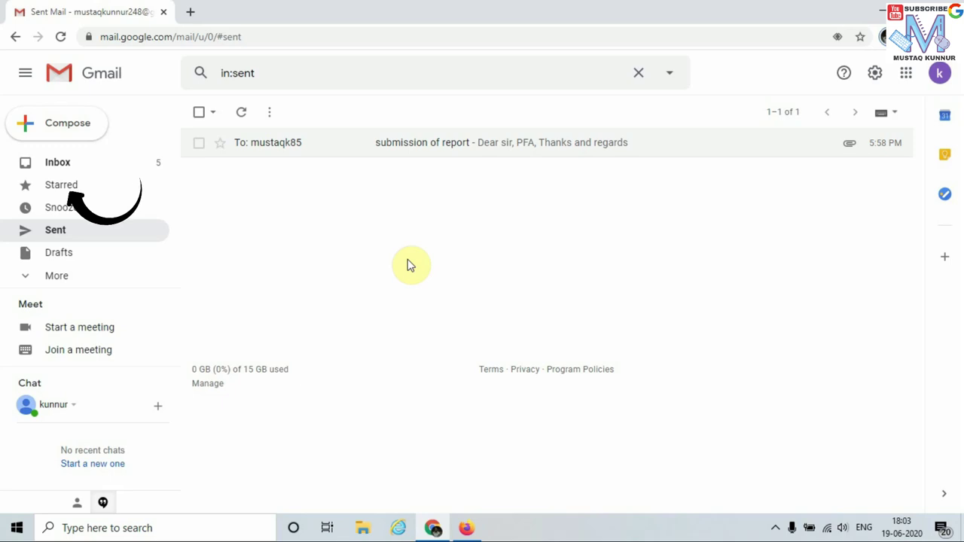
left_click(63, 173)
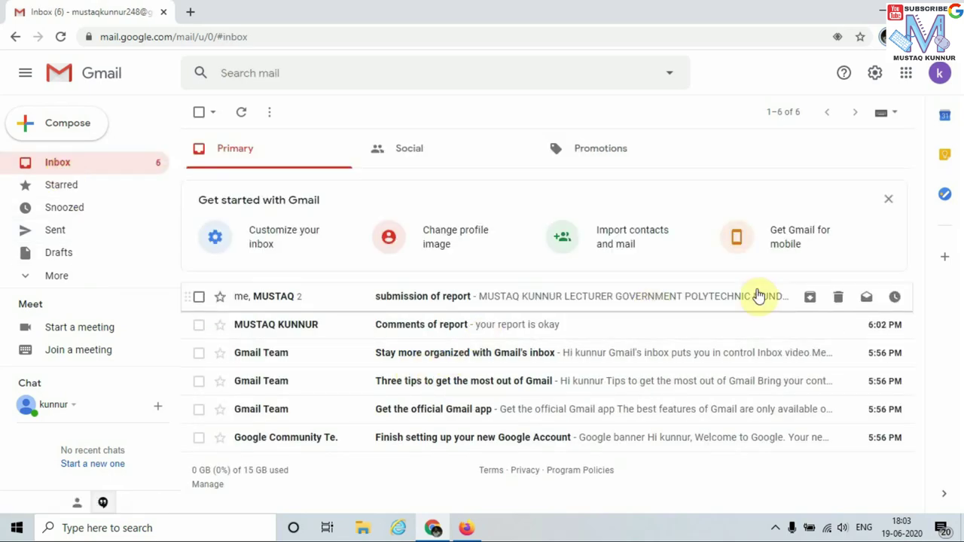
Dismiss the Get started panel, open the 'Comments of report' email, and view its sender and recipient details
left_click(889, 201)
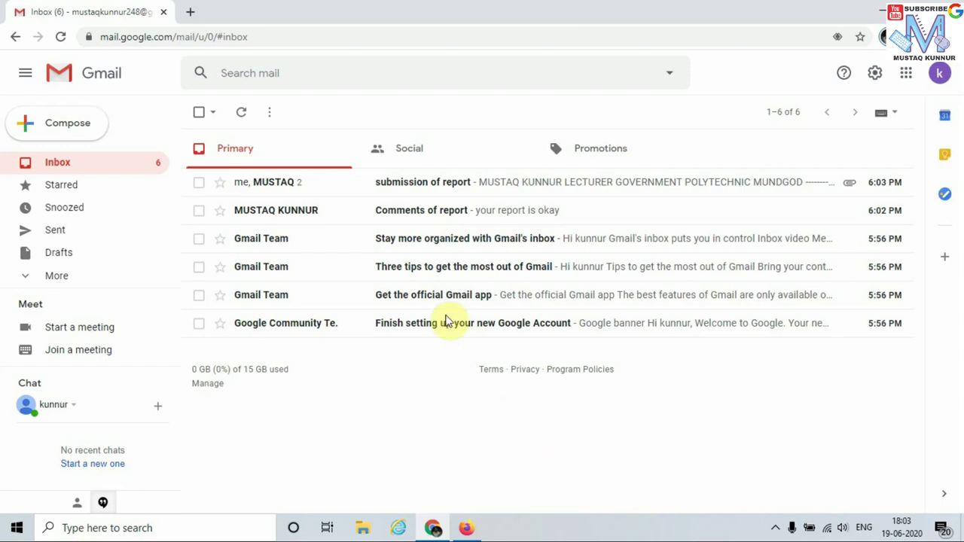
left_click(427, 217)
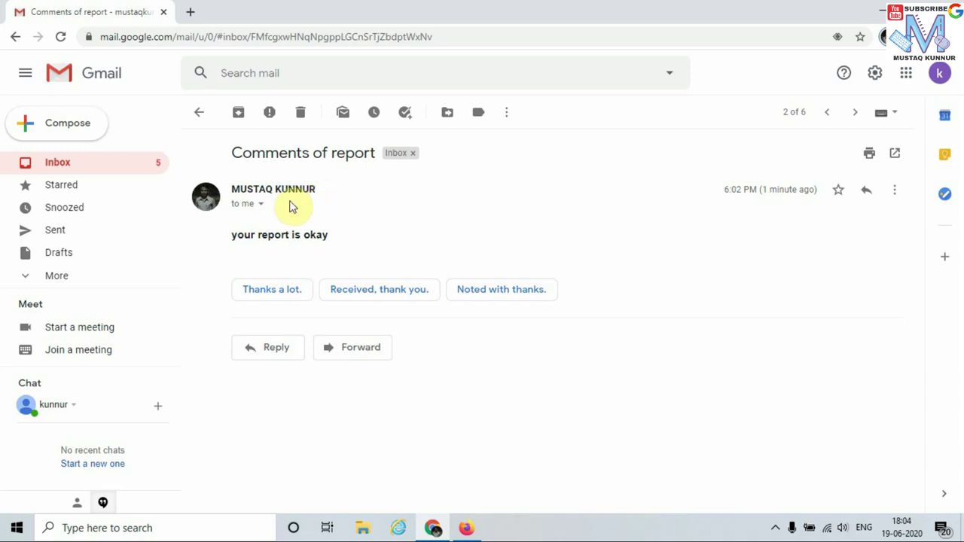
left_click(261, 204)
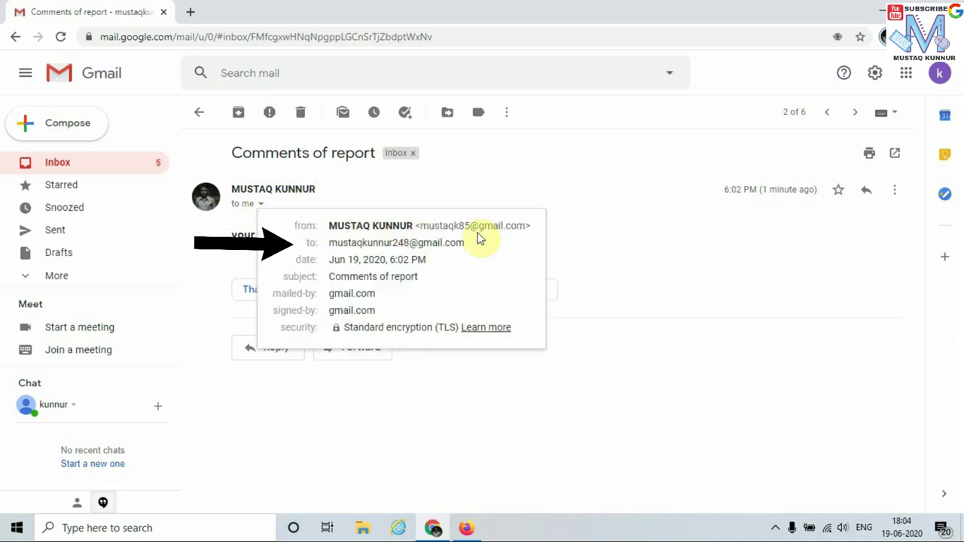
left_click(604, 419)
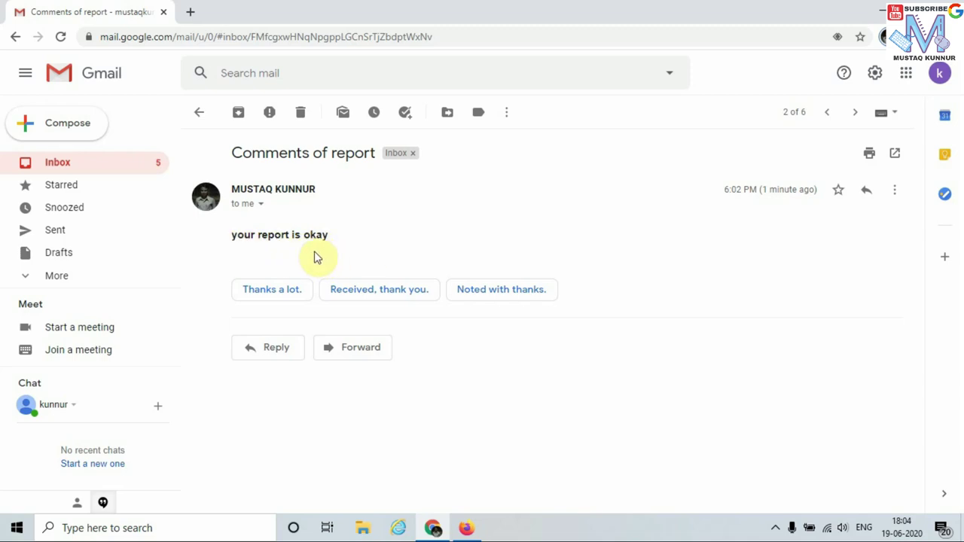
Leave the 'Comments of report' email and show the six-message inbox list
left_click(61, 167)
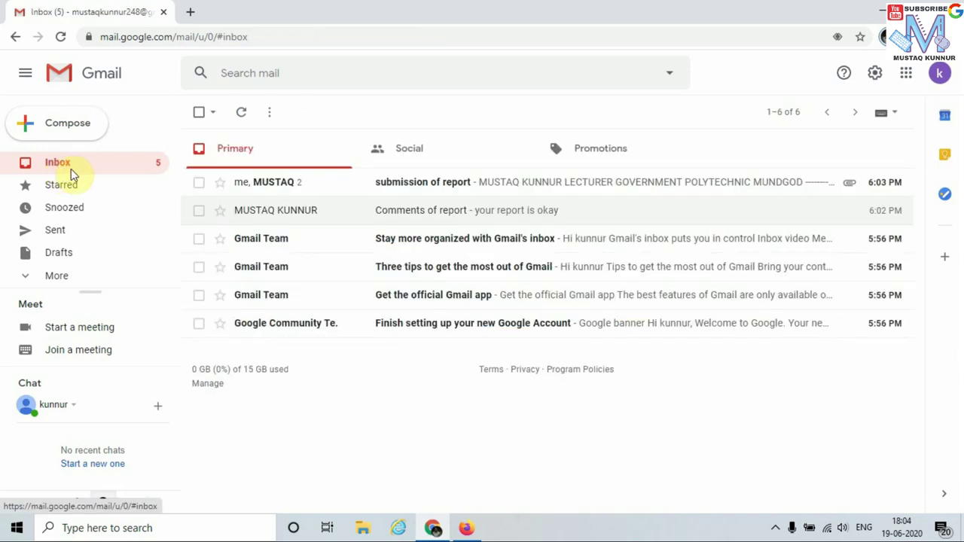